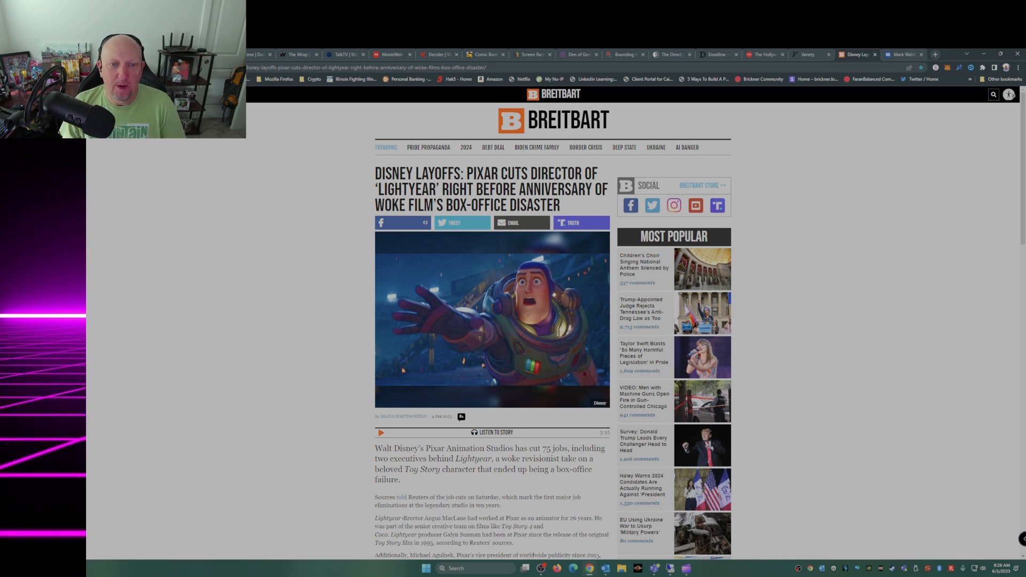
scroll(513, 321, down, 3)
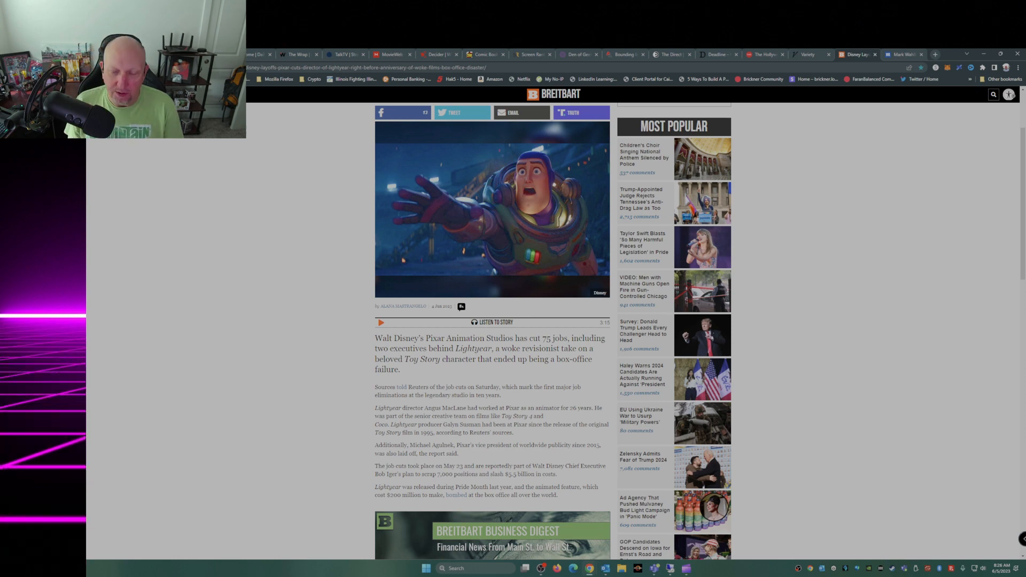
scroll(493, 320, down, 3)
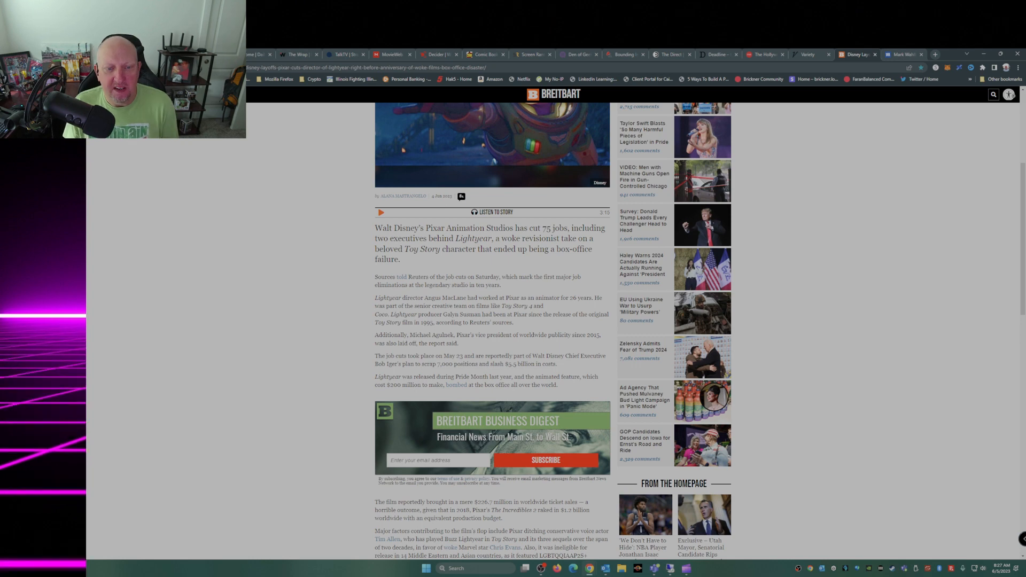
scroll(493, 321, down, 2)
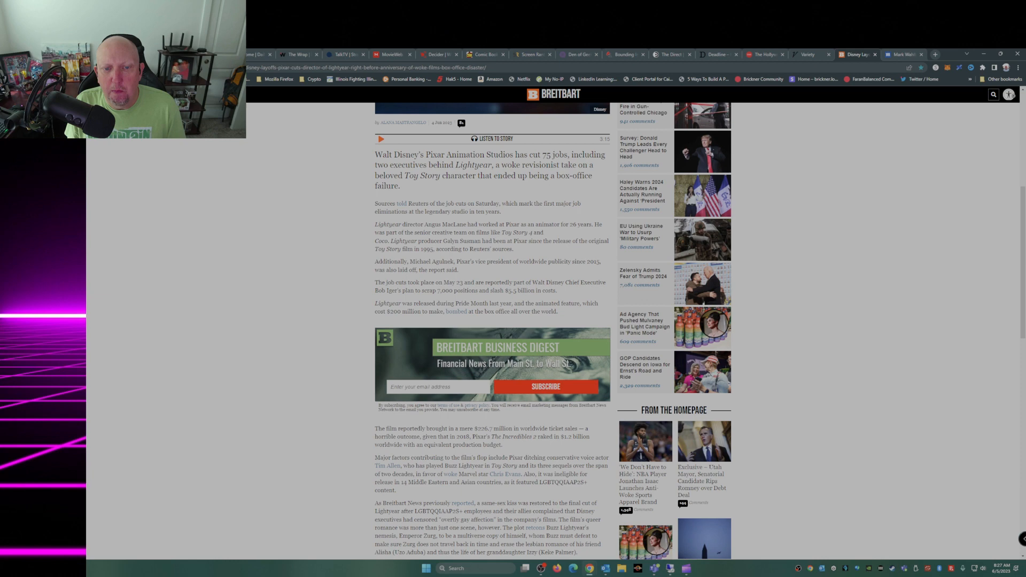
scroll(492, 321, down, 1)
scroll(493, 320, down, 3)
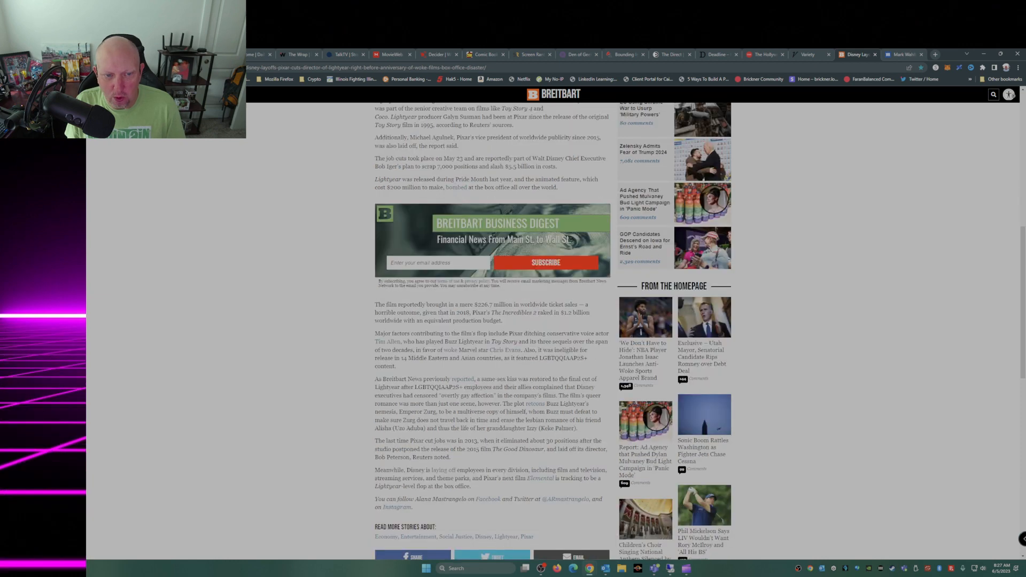
scroll(492, 321, down, 3)
scroll(492, 321, down, 2)
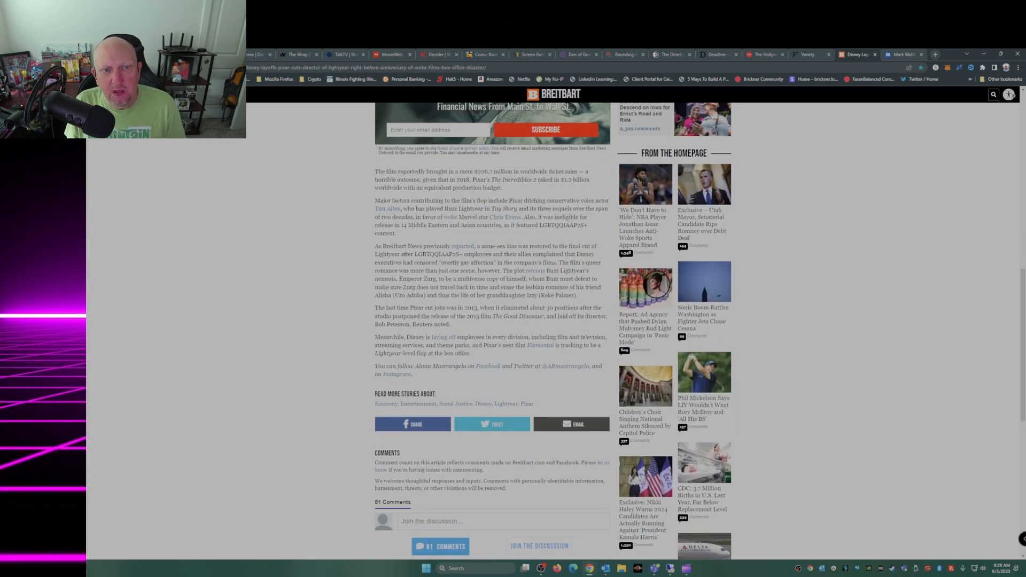